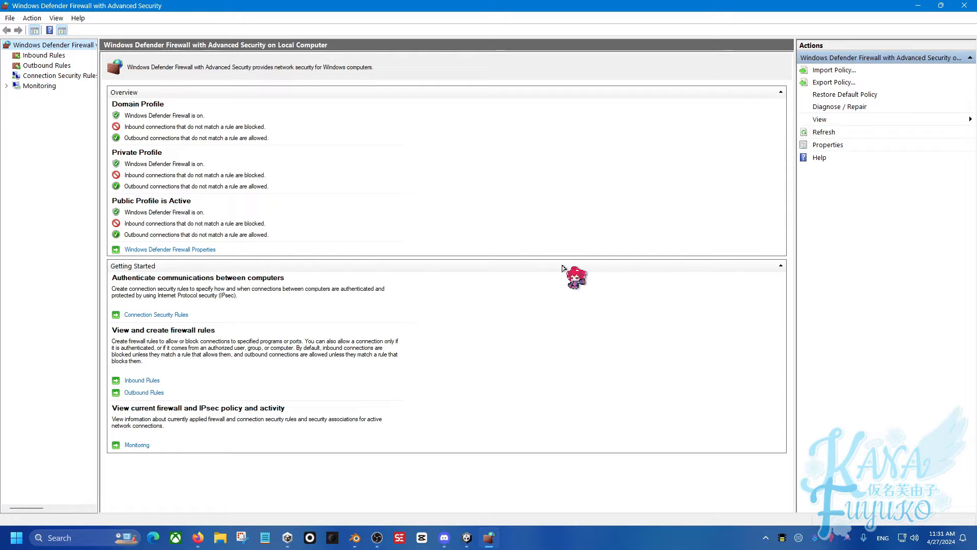
Step: Open Windows Defender Firewall with Advanced Security and display its inbound rules
click(11, 540)
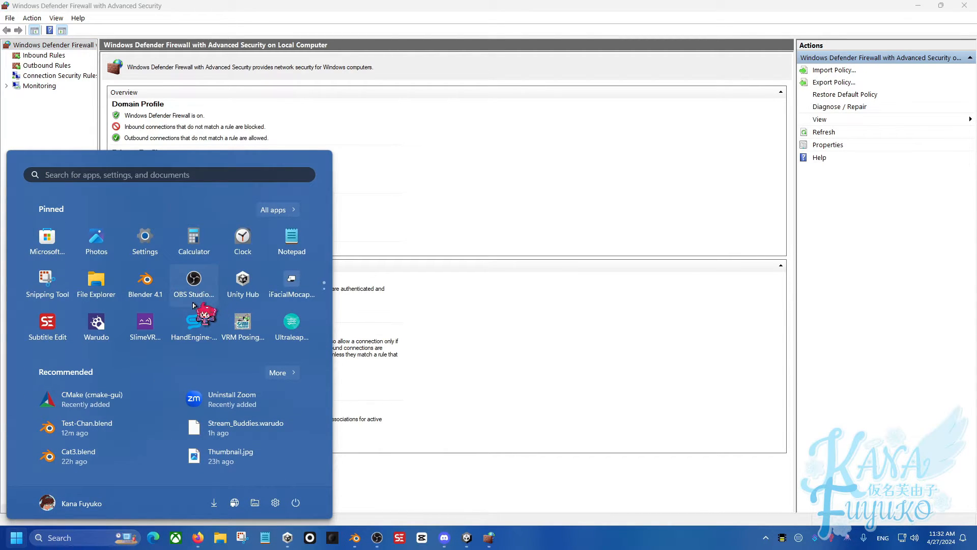
text(Firewall)
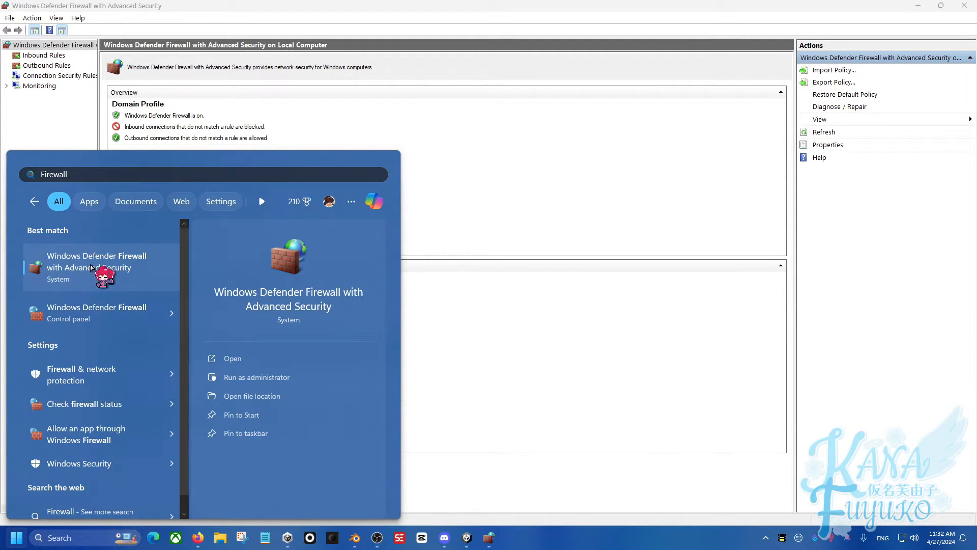
click(264, 7)
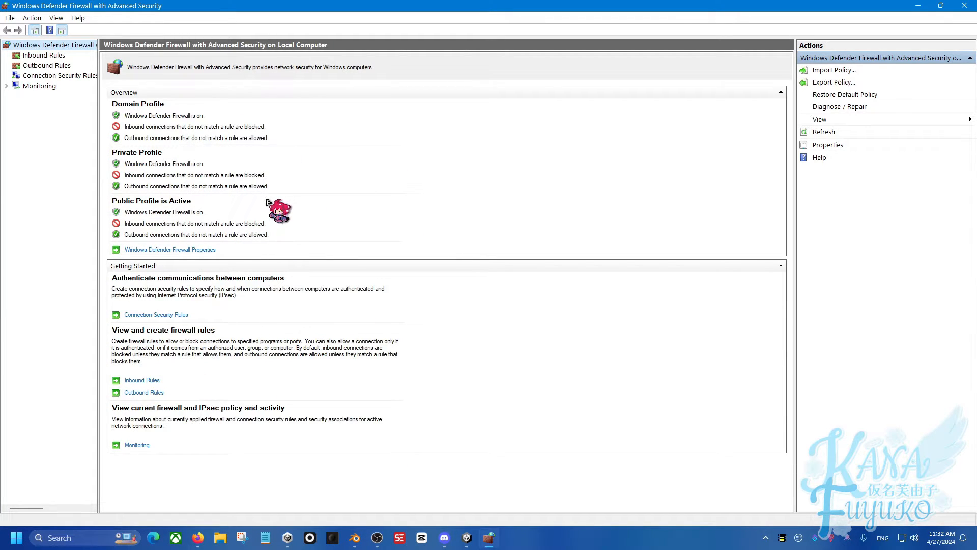
click(47, 56)
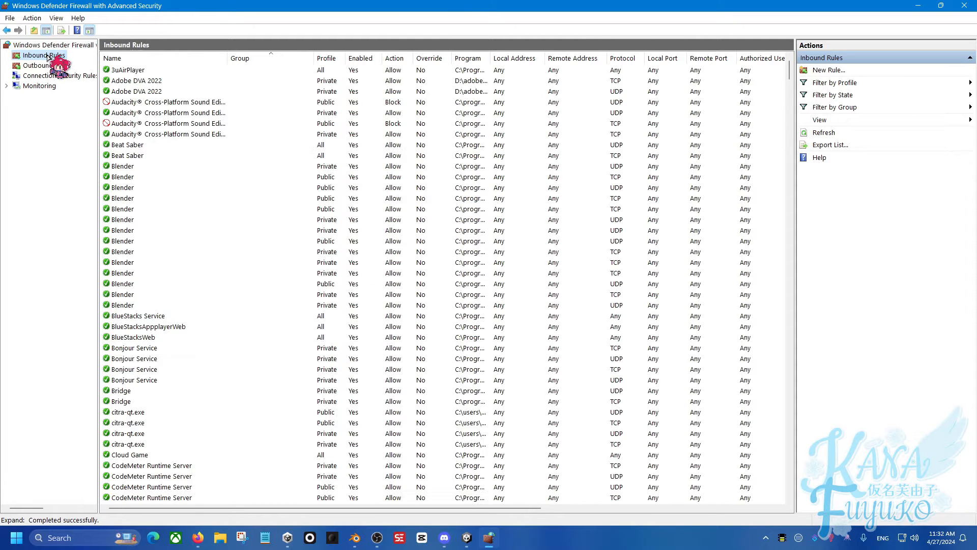
scroll(188, 194, down, 7)
scroll(196, 208, up, 7)
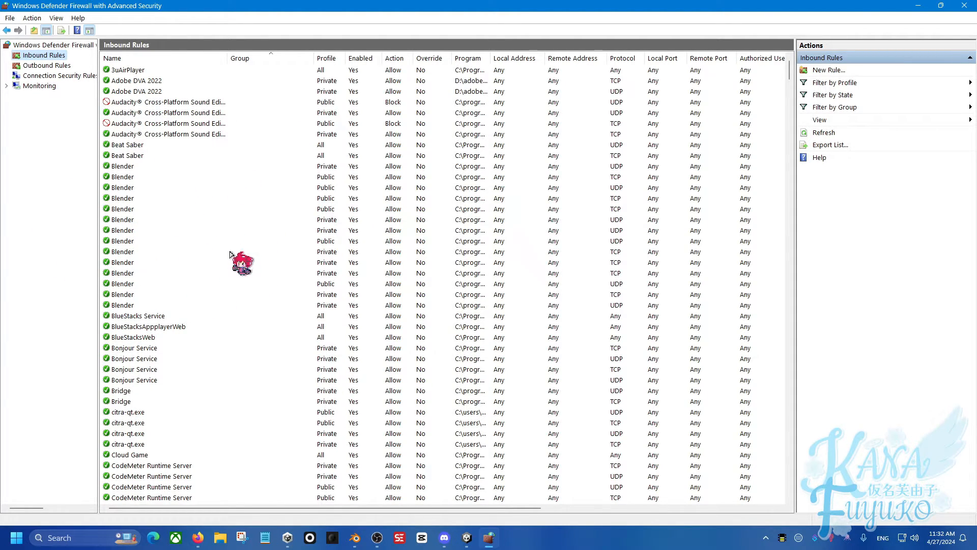
Step: Start a new inbound rule and choose Program as the rule type
click(832, 72)
click(832, 73)
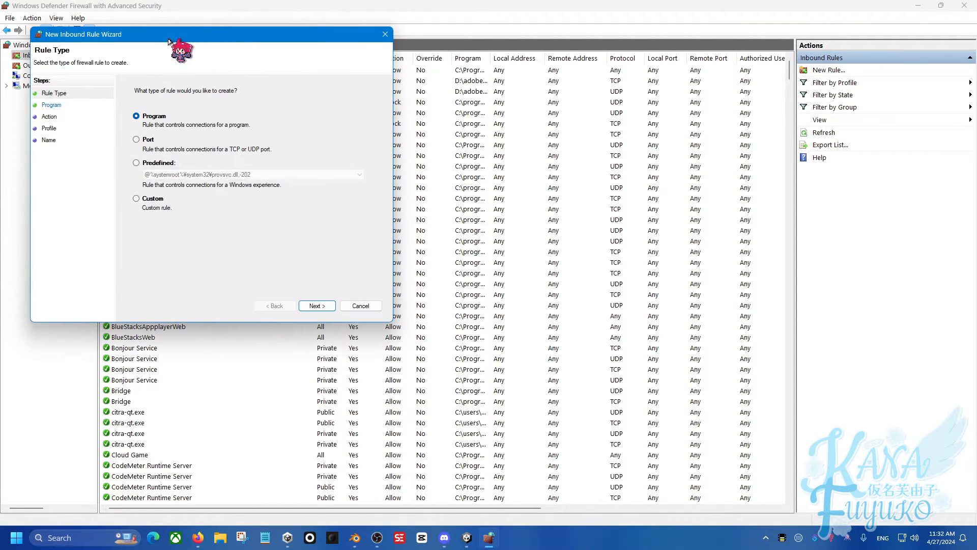
drag(170, 35, 393, 140)
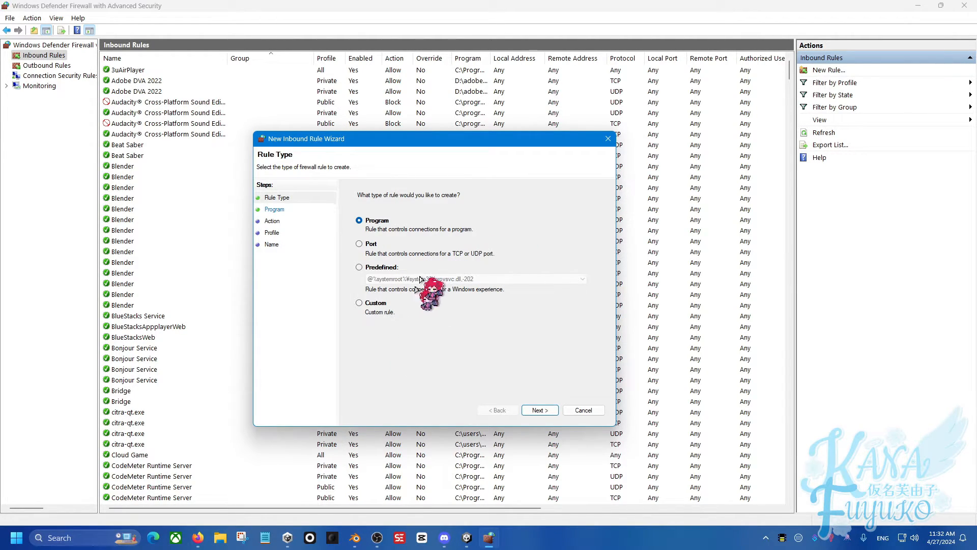
click(385, 224)
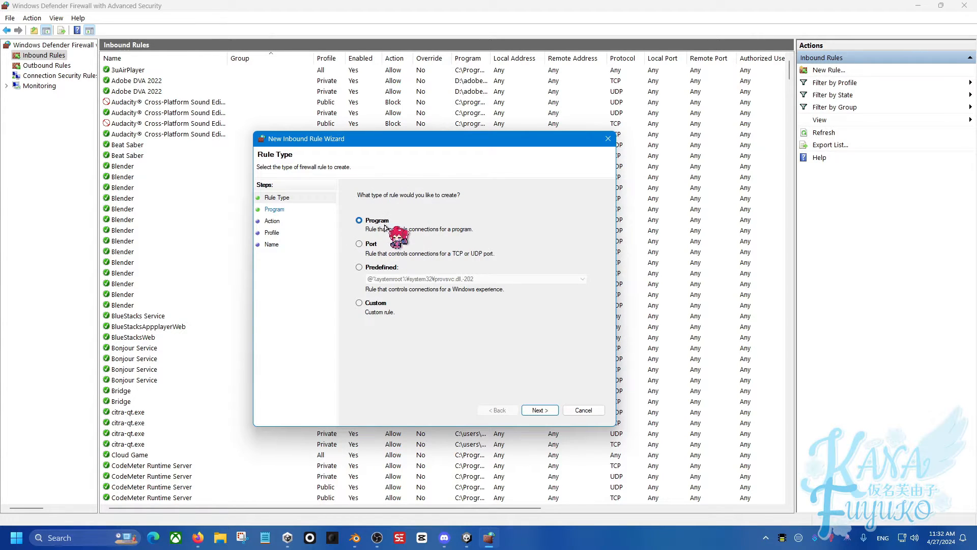
click(540, 410)
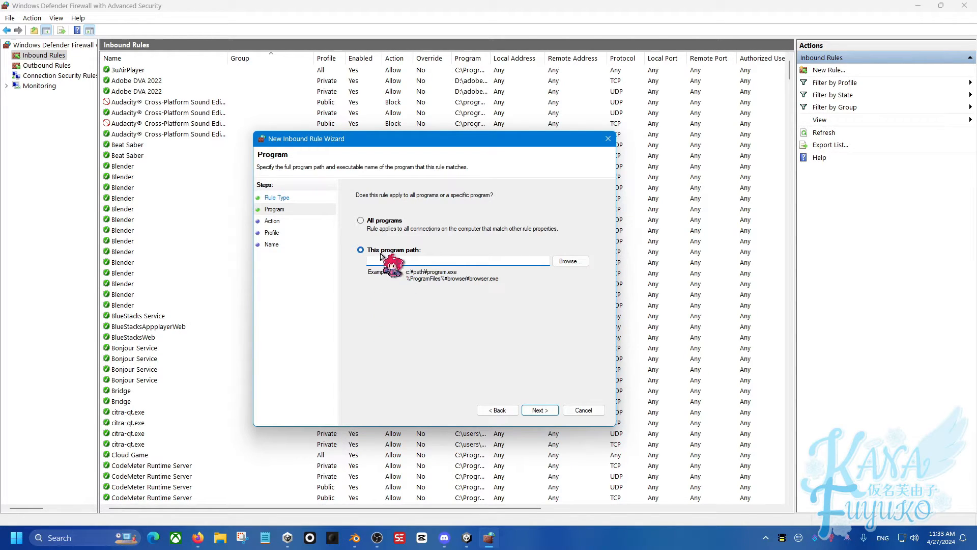
Step: Set the rule's program path to Warudo.exe in the SteamLibrary\steamapps\common\Warudo folder on drive D
click(567, 262)
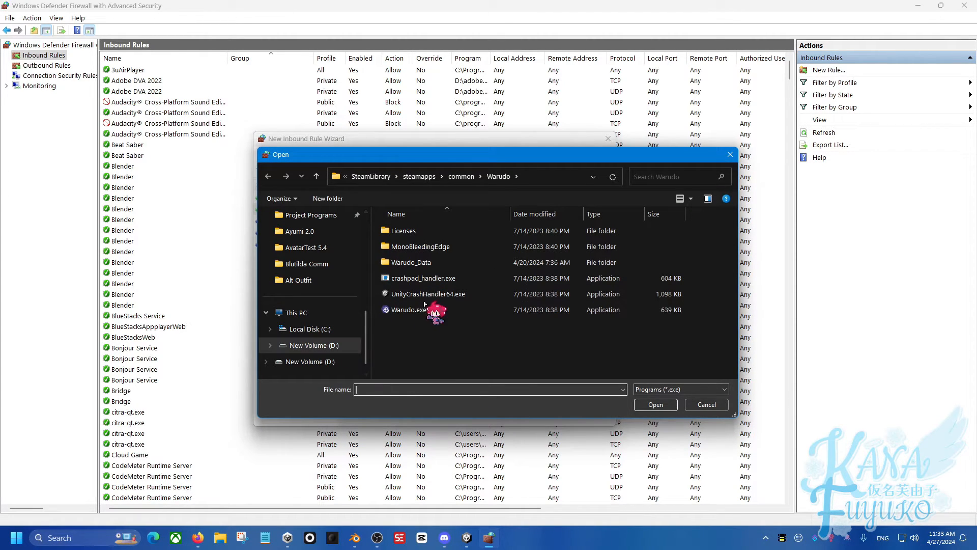
drag(475, 155, 410, 153)
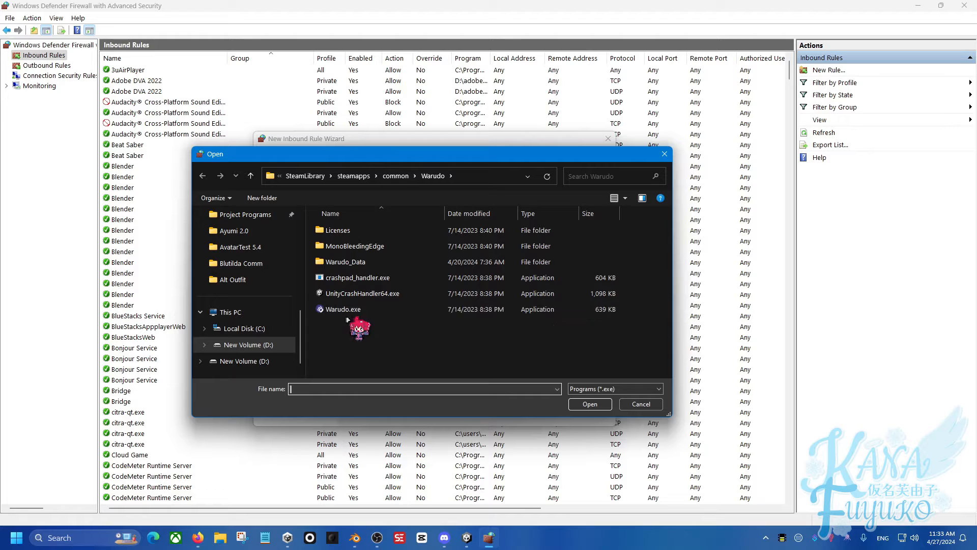
double_click(357, 309)
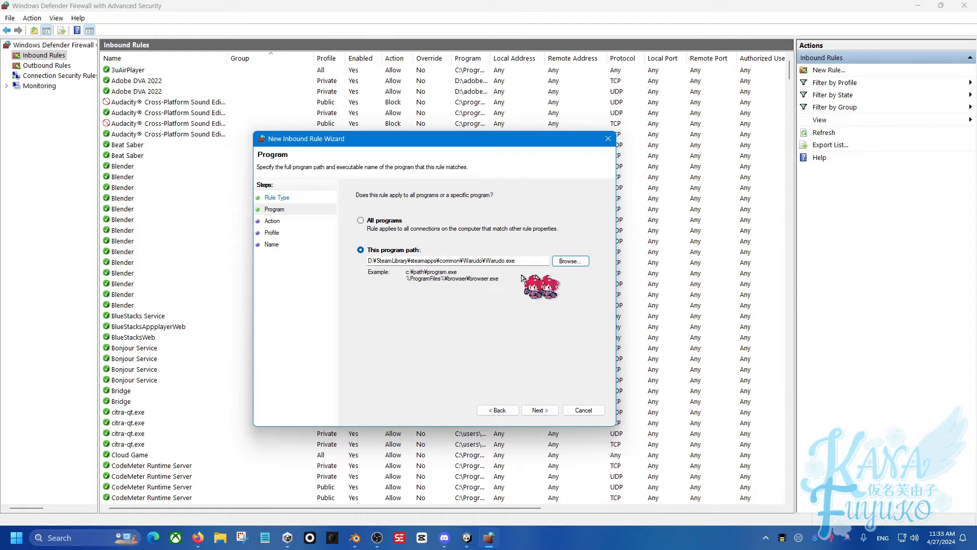
drag(524, 261, 415, 278)
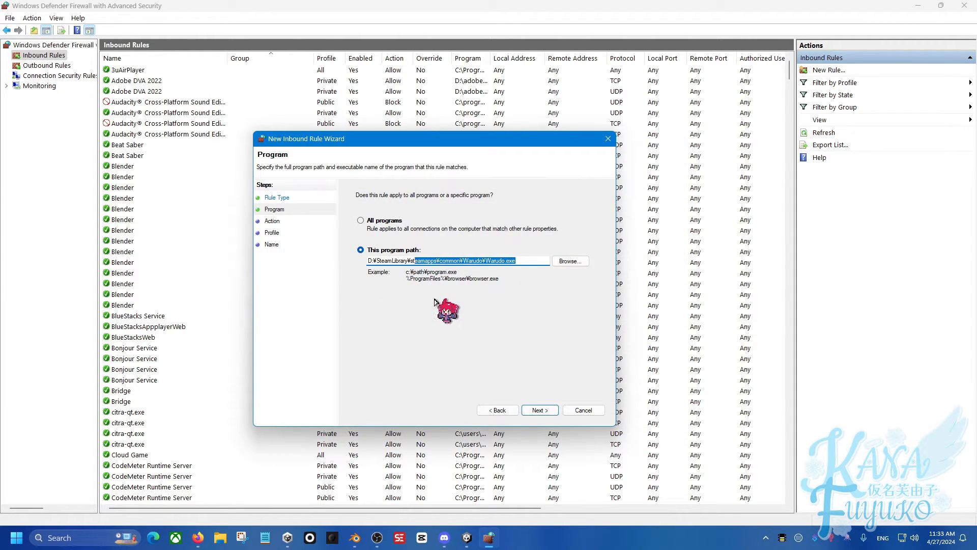
click(522, 261)
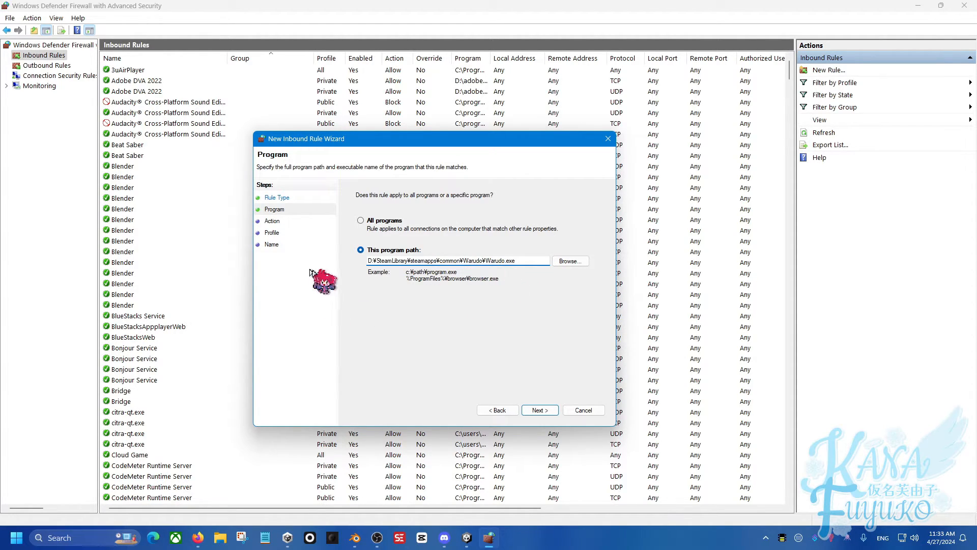
click(541, 411)
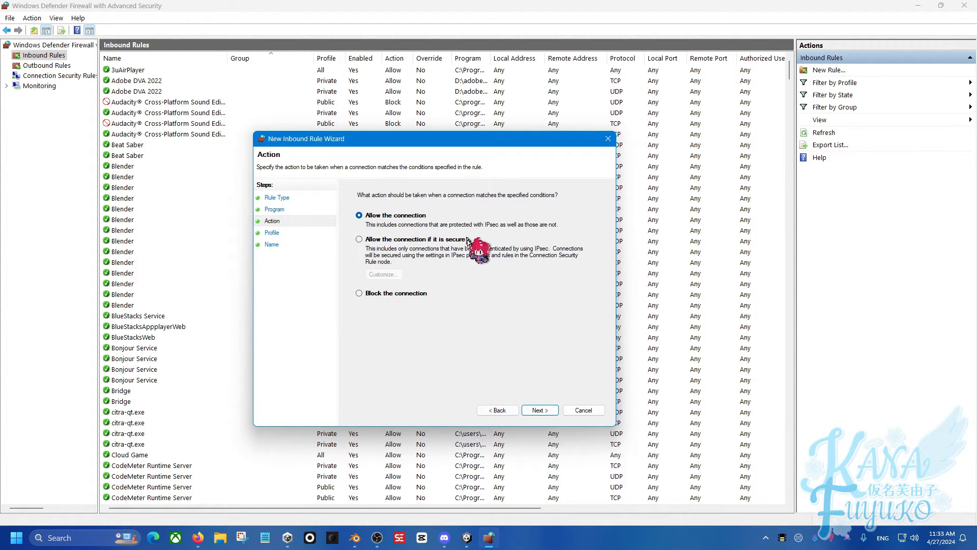
Step: Allow the connection for the Domain, Private and Public profiles, name the rule "Warudo" and create it
key(ctrl)
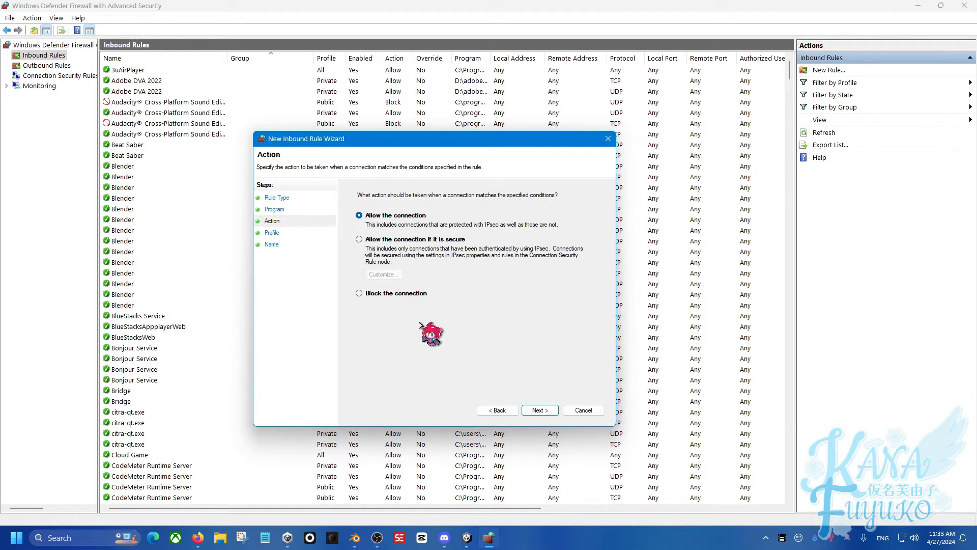
click(540, 410)
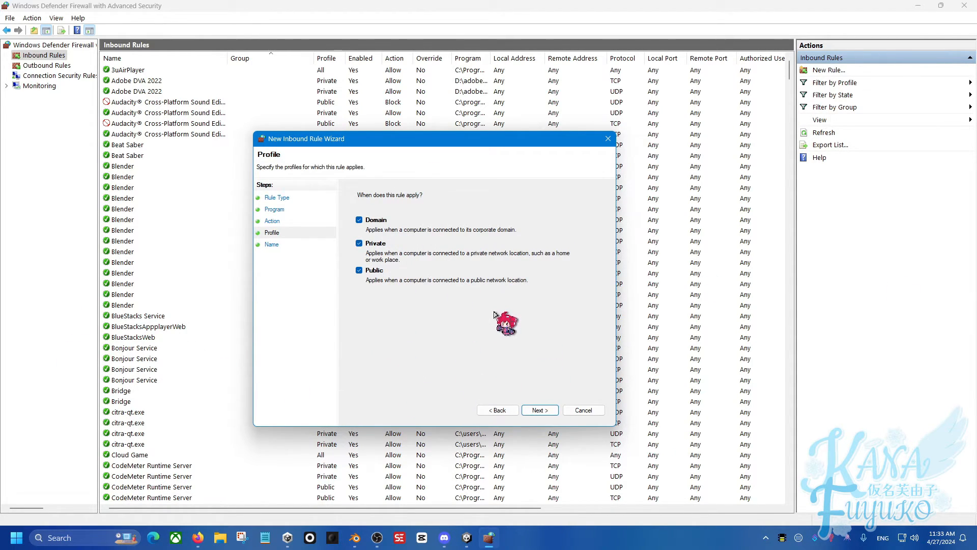
click(539, 411)
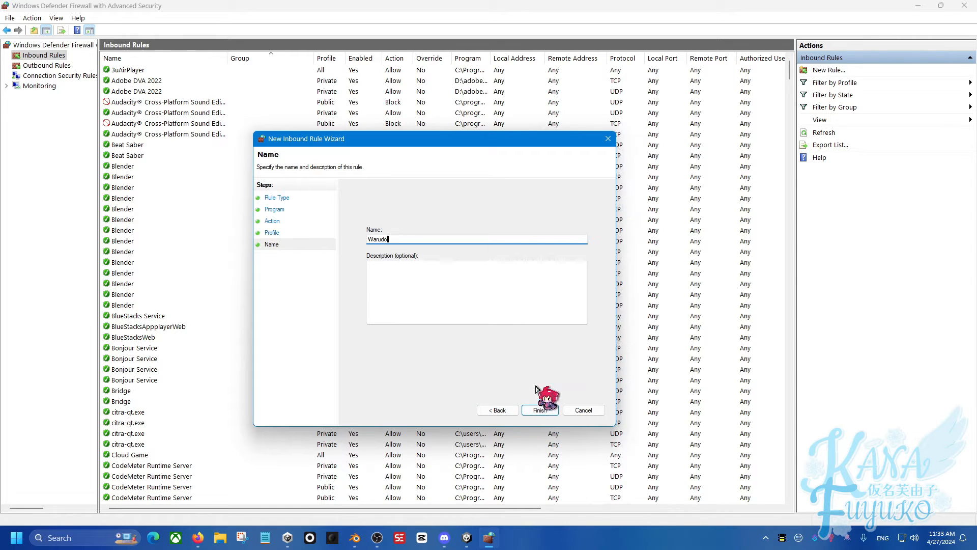
click(539, 411)
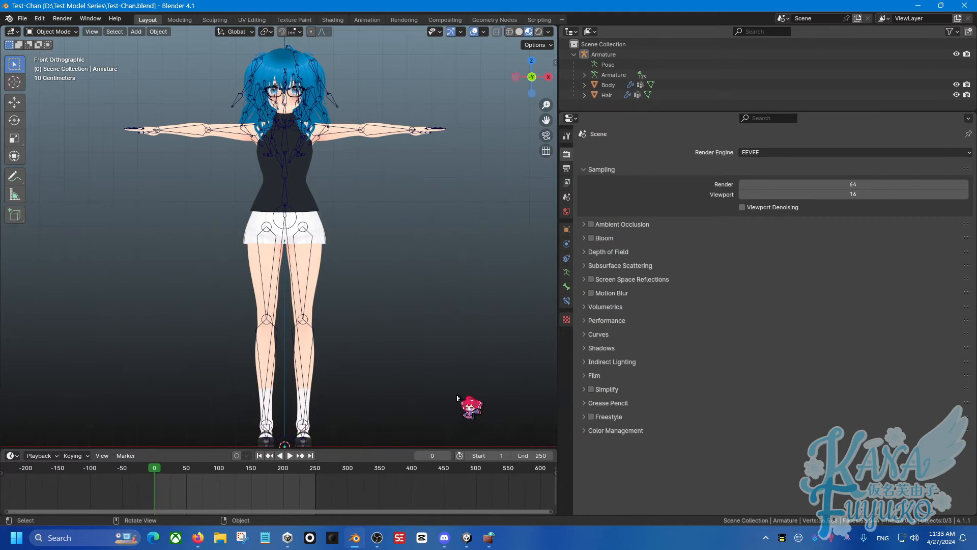
Step: Return to the firewall window and look through the inbound rules list for the Warudo entries
click(488, 538)
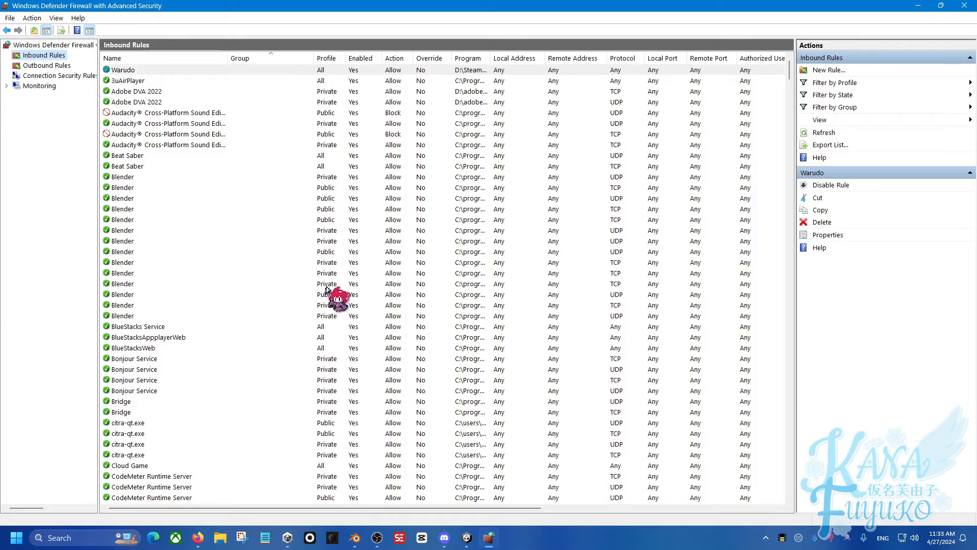
drag(788, 78, 784, 475)
scroll(514, 424, up, 2)
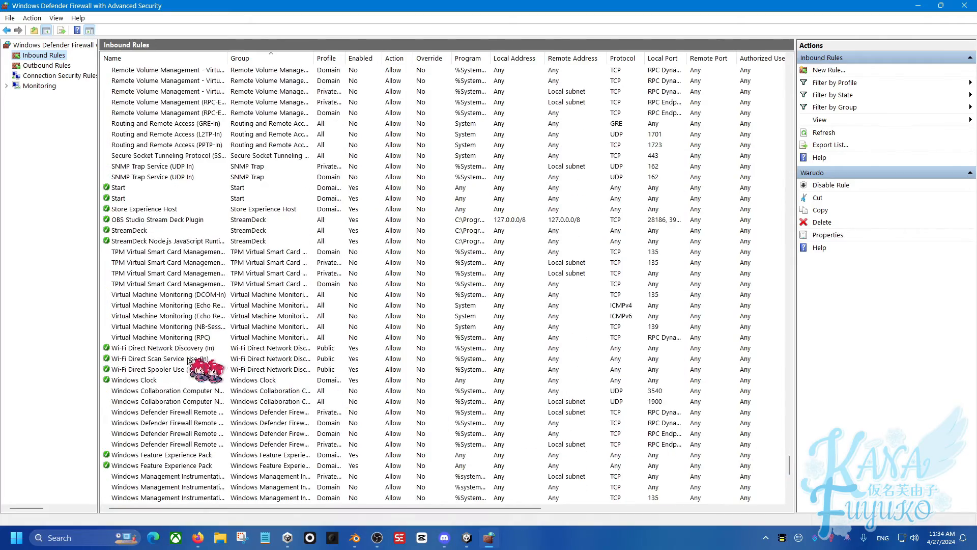
scroll(161, 383, down, 2)
scroll(163, 377, up, 2)
scroll(183, 356, down, 8)
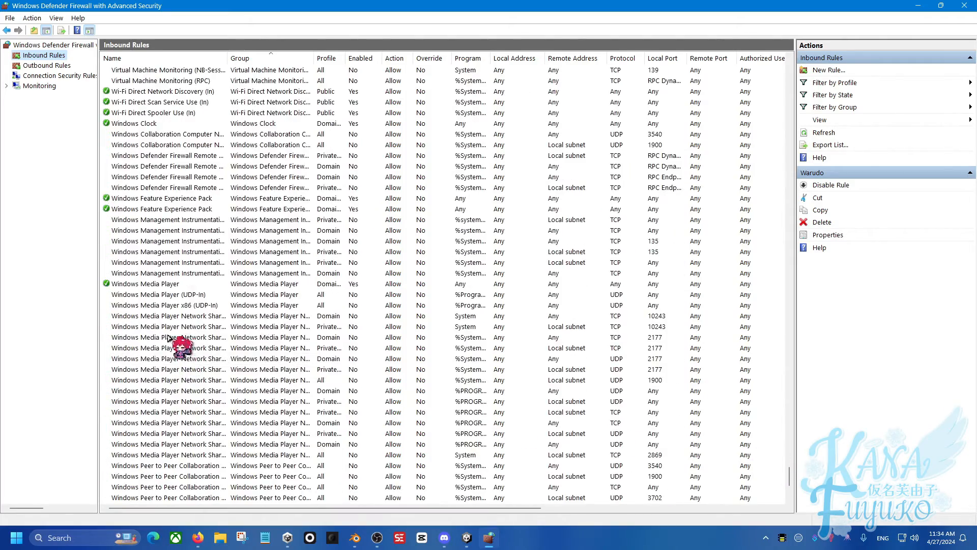
scroll(124, 244, up, 5)
scroll(173, 326, down, 12)
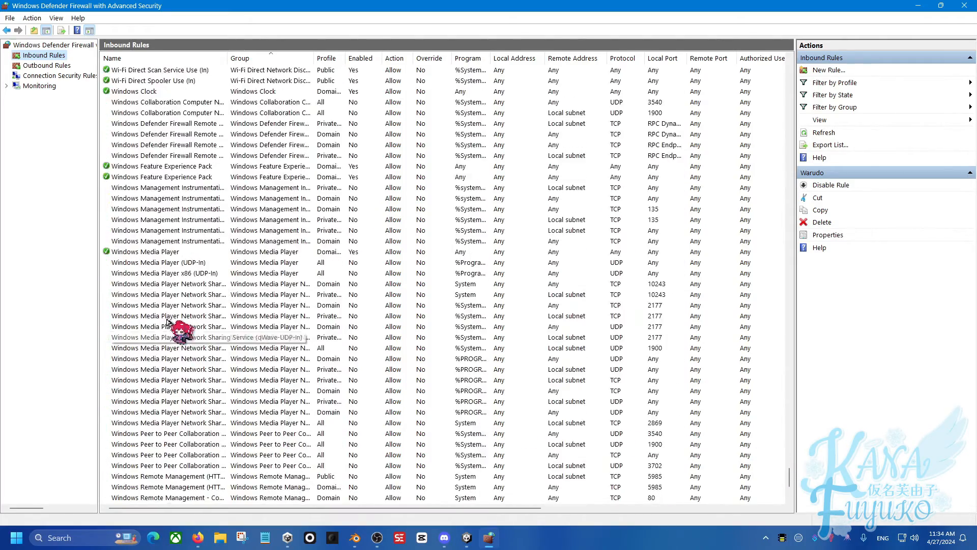
scroll(218, 290, up, 20)
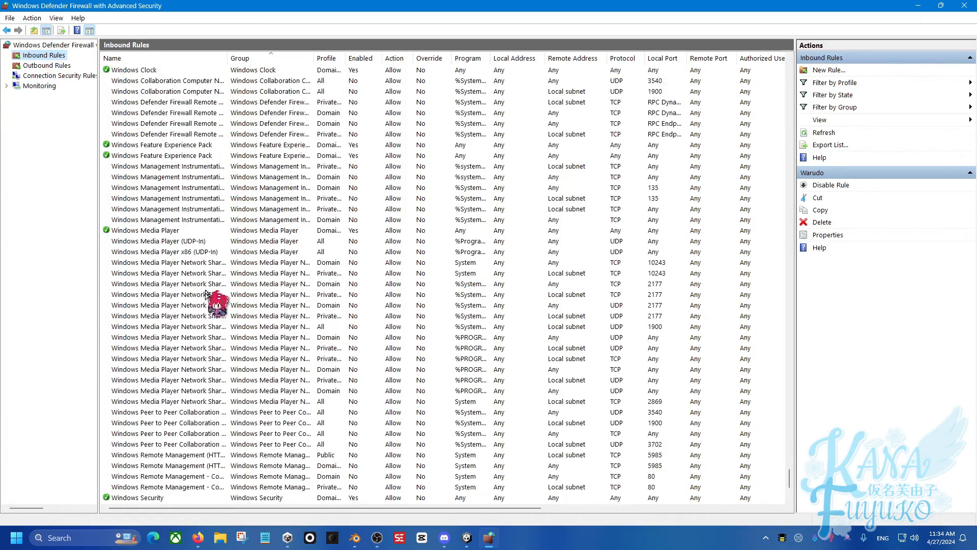
scroll(448, 319, up, 20)
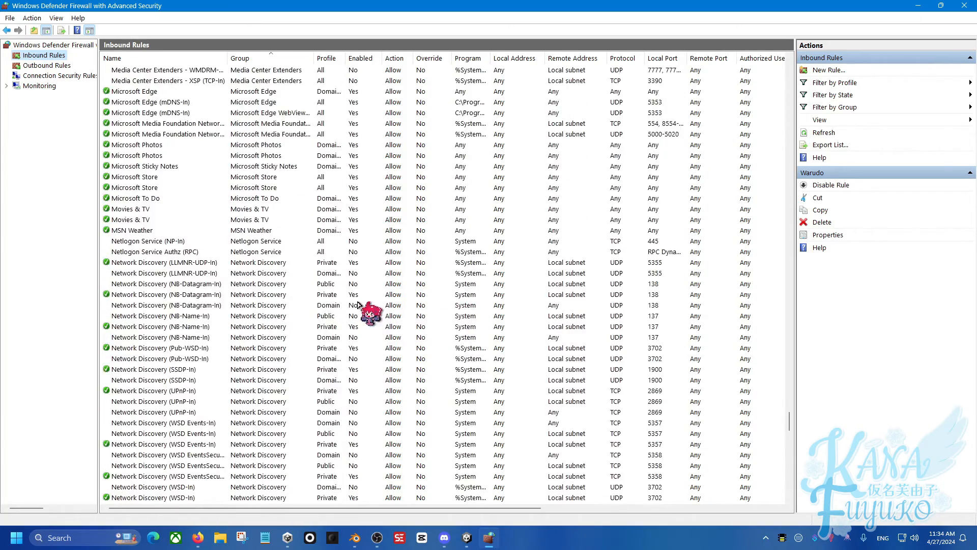
scroll(290, 282, down, 20)
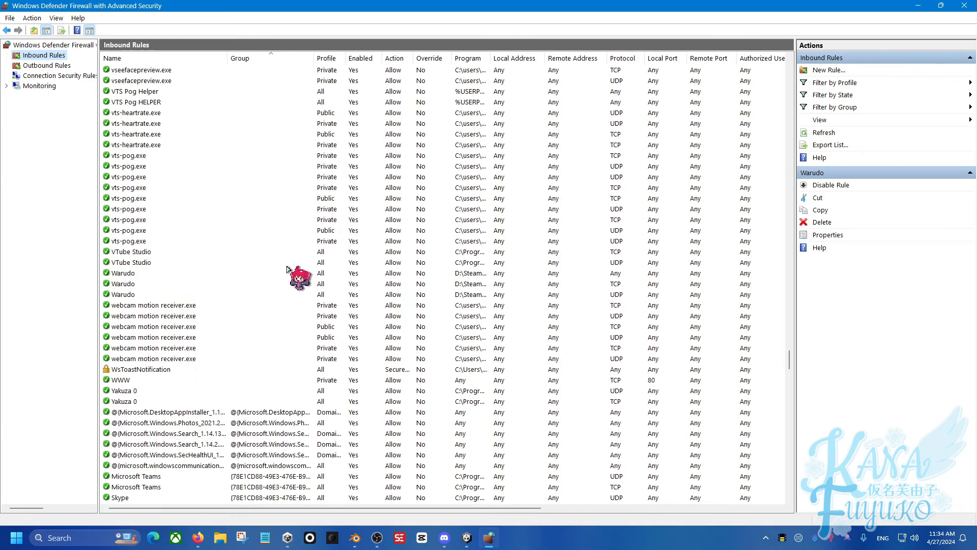
scroll(116, 458, down, 1)
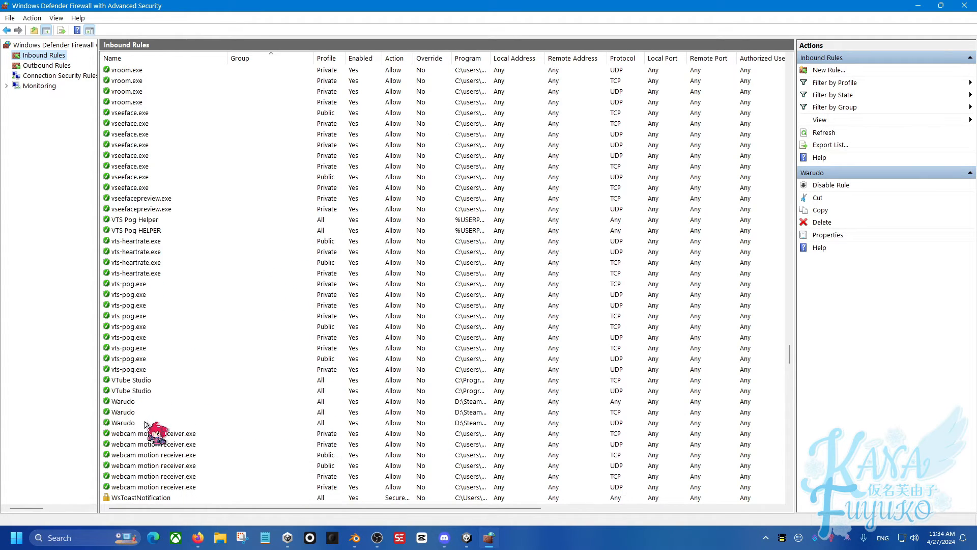
Step: Examine the Warudo inbound rules one by one, comparing their profile, action and protocol
click(137, 402)
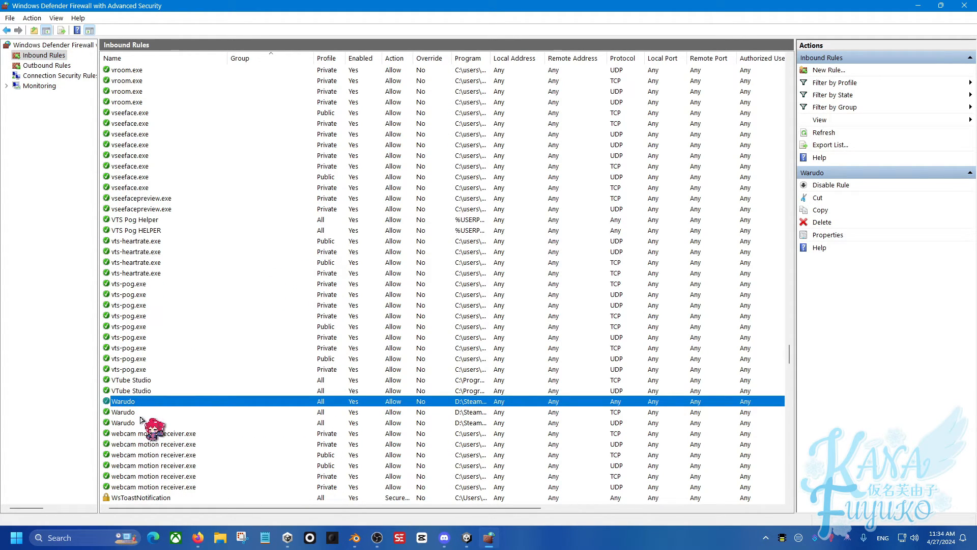
click(141, 415)
click(140, 424)
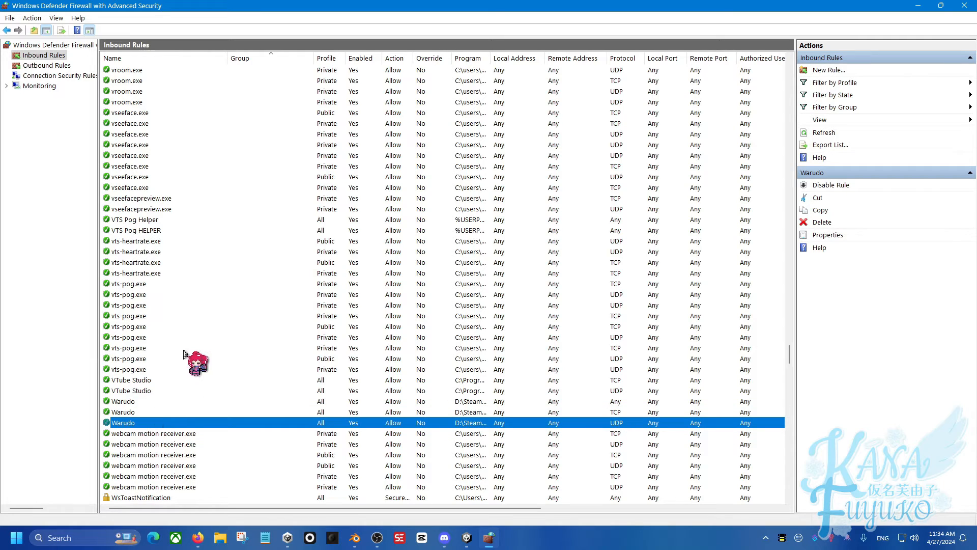
scroll(163, 441, up, 1)
click(163, 433)
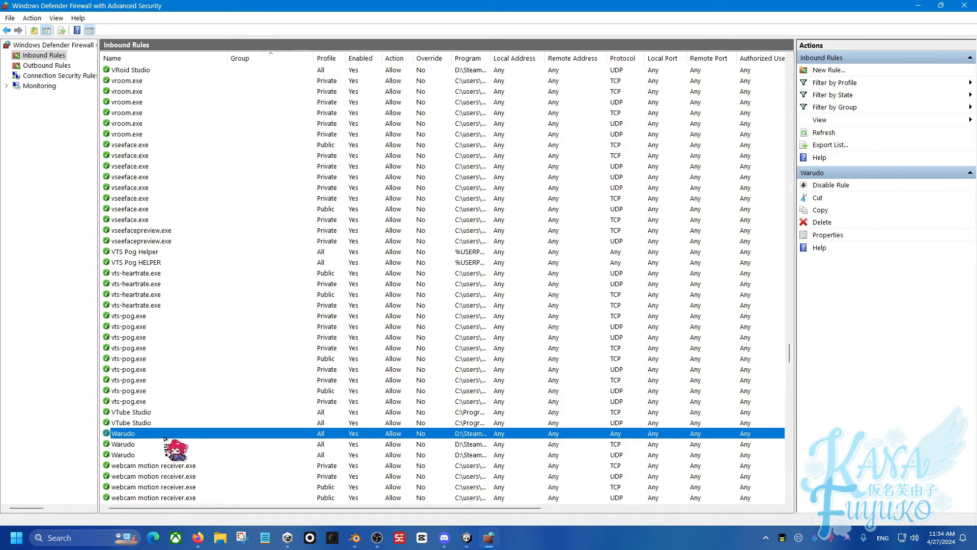
click(164, 445)
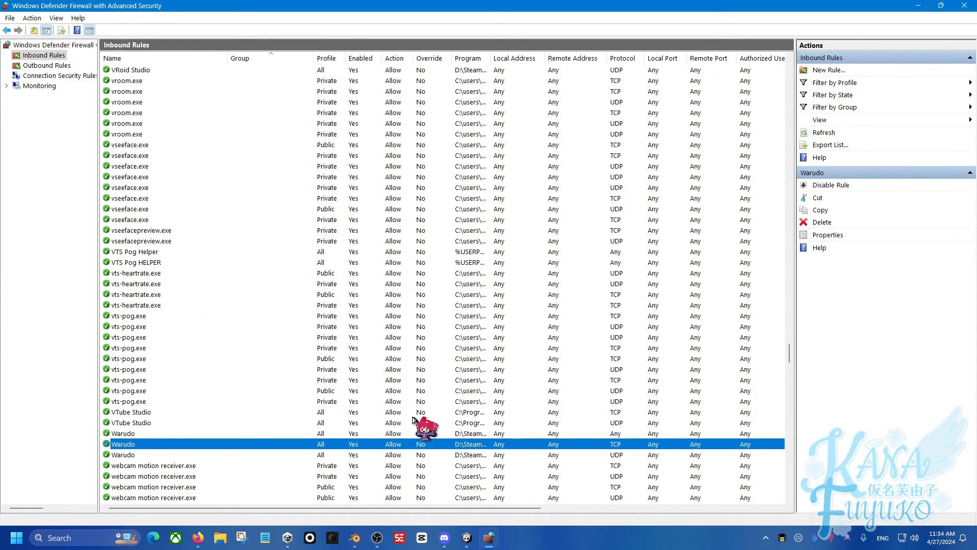